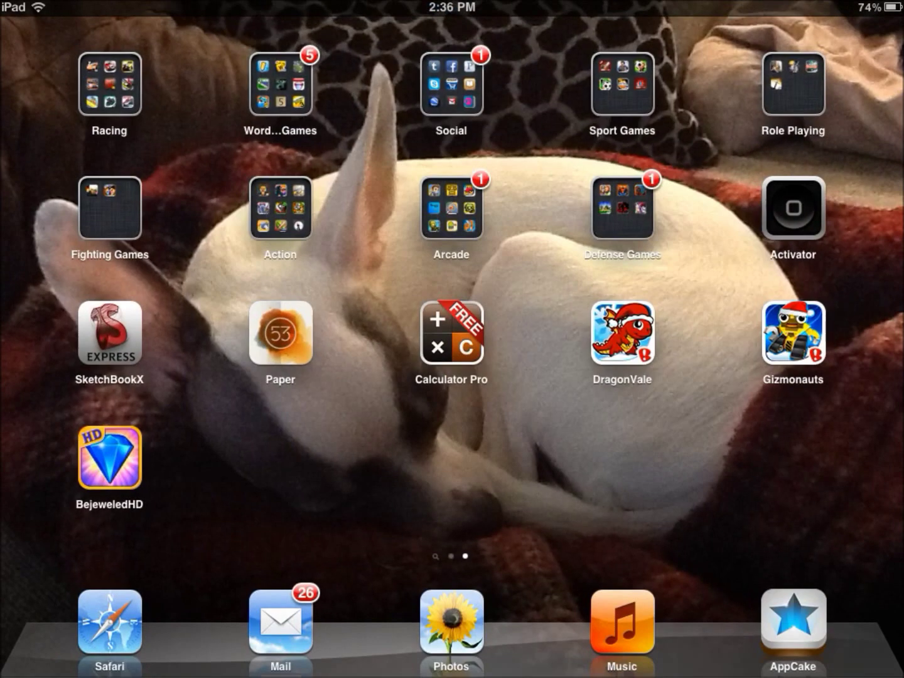
# Launch Cydia from the second home page and go back to its Sources list.
pyautogui.moveTo(282, 339); pyautogui.dragTo(635, 339)
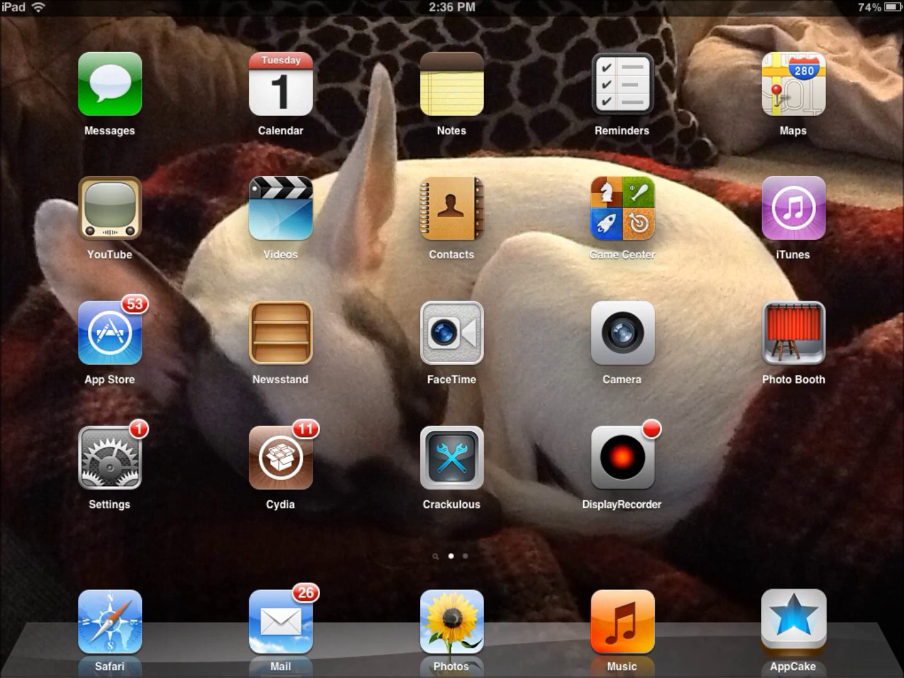
pyautogui.click(282, 457)
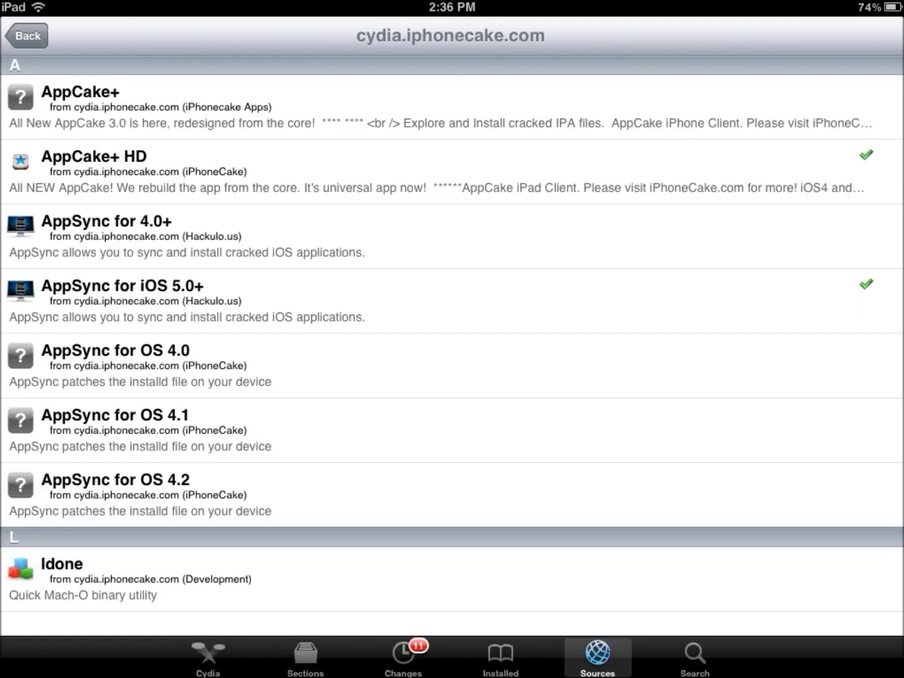
pyautogui.click(27, 35)
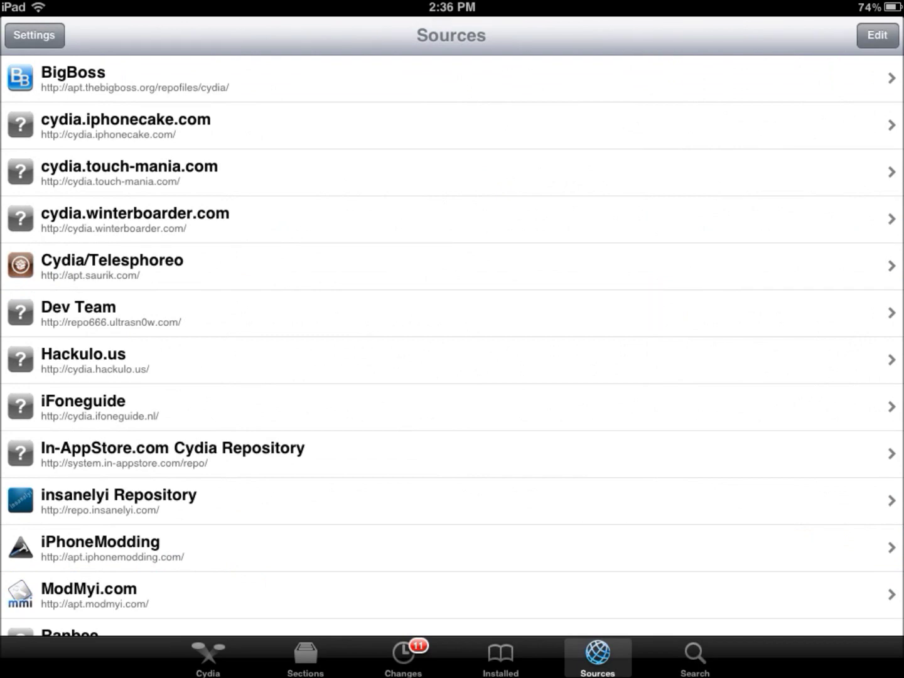
pyautogui.click(877, 35)
pyautogui.click(26, 36)
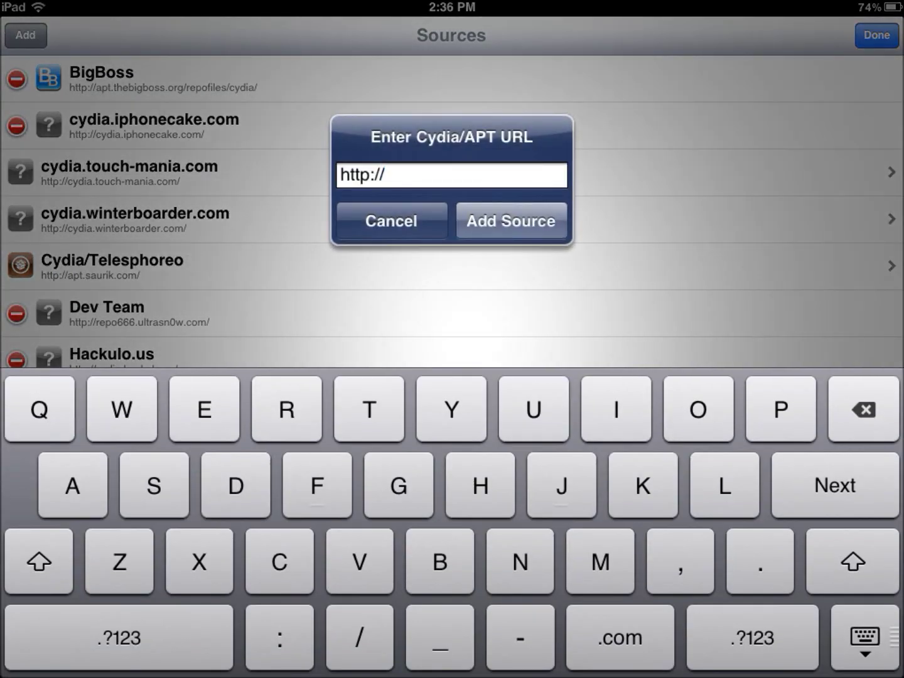
pyautogui.write('cydia.')
pyautogui.write('iphonecake')
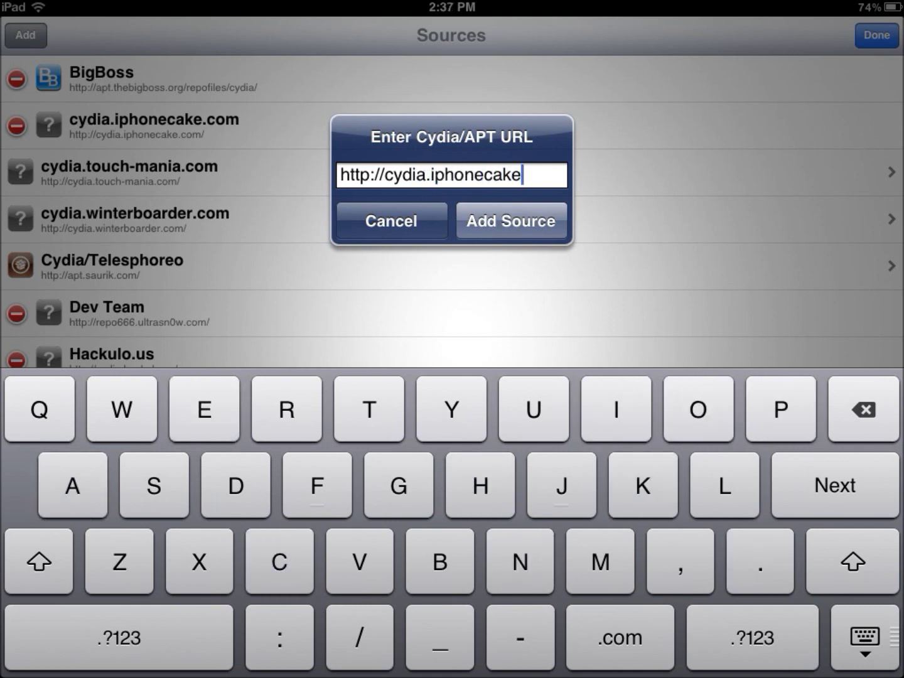
pyautogui.click(620, 638)
pyautogui.click(510, 221)
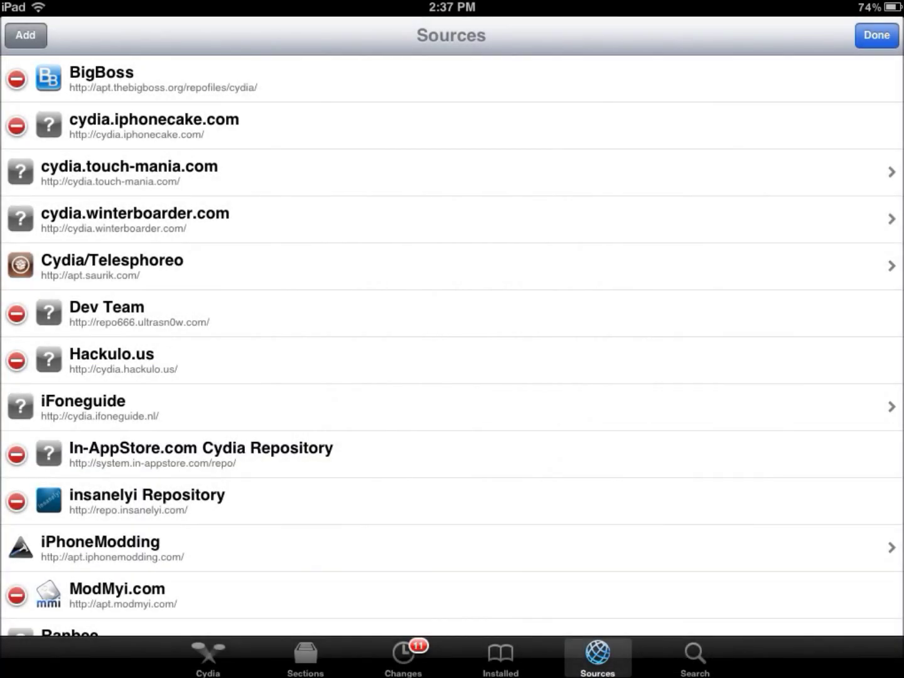
pyautogui.click(876, 35)
# Browse the cydia.iphonecake.com package list, then return to Sources.
pyautogui.click(212, 125)
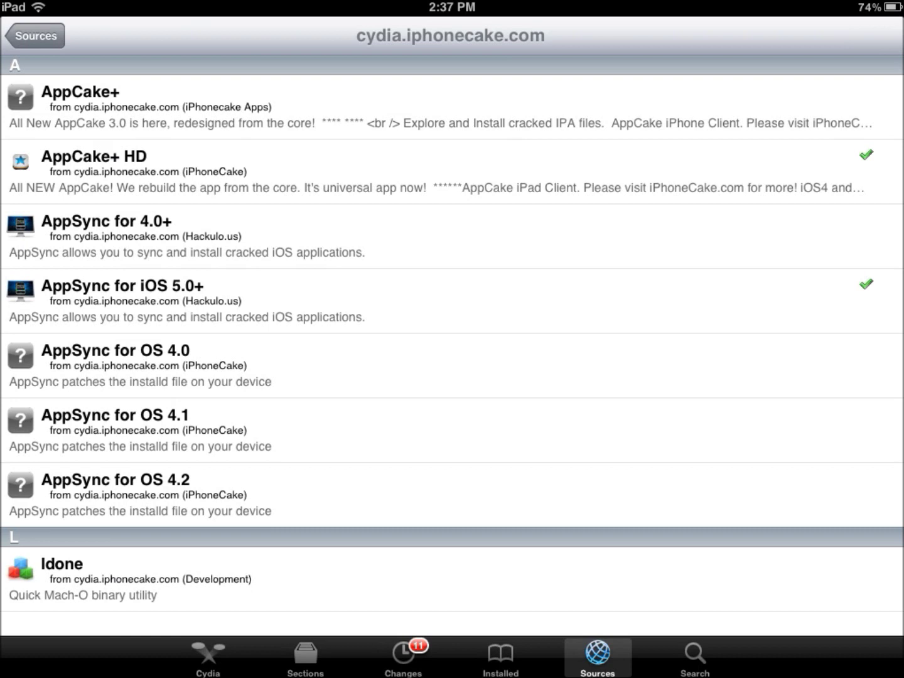
pyautogui.scroll(2, 452, 318)
pyautogui.click(35, 36)
# Switch to AppCake and run a first search for 'Final'.
pyautogui.press('super')
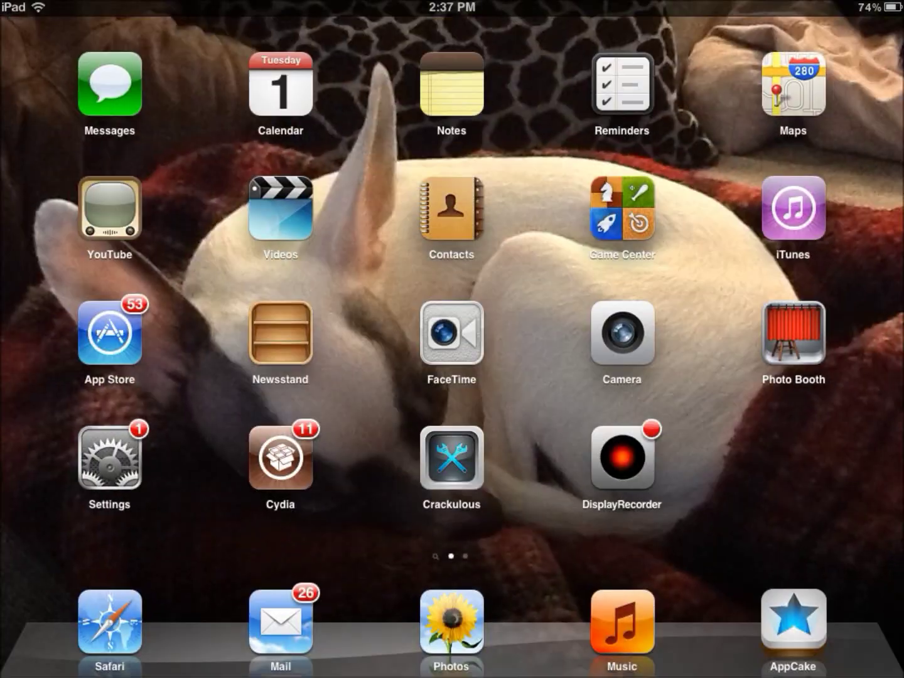
pyautogui.click(794, 622)
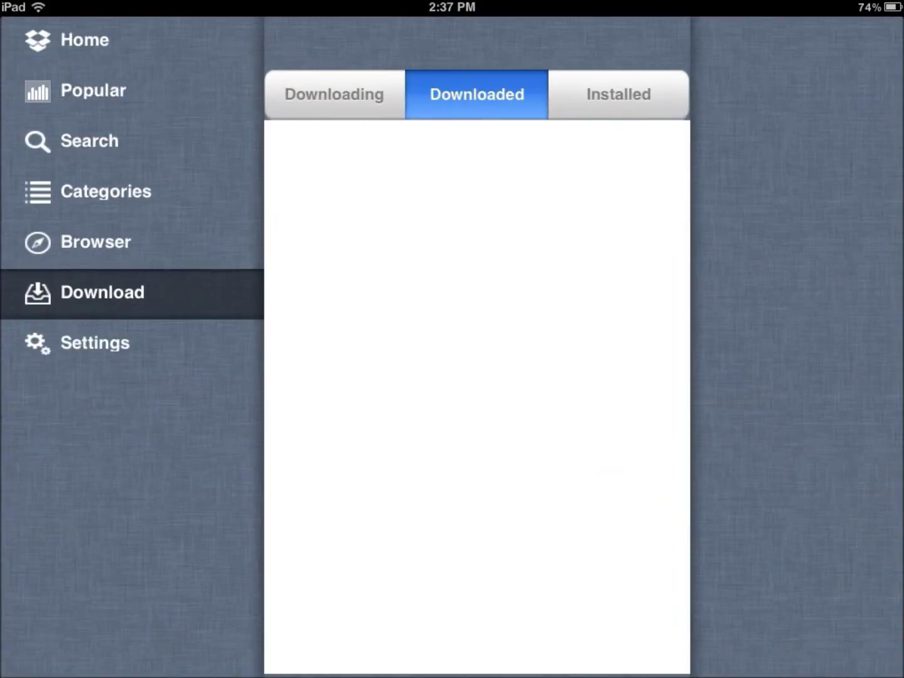
pyautogui.click(90, 140)
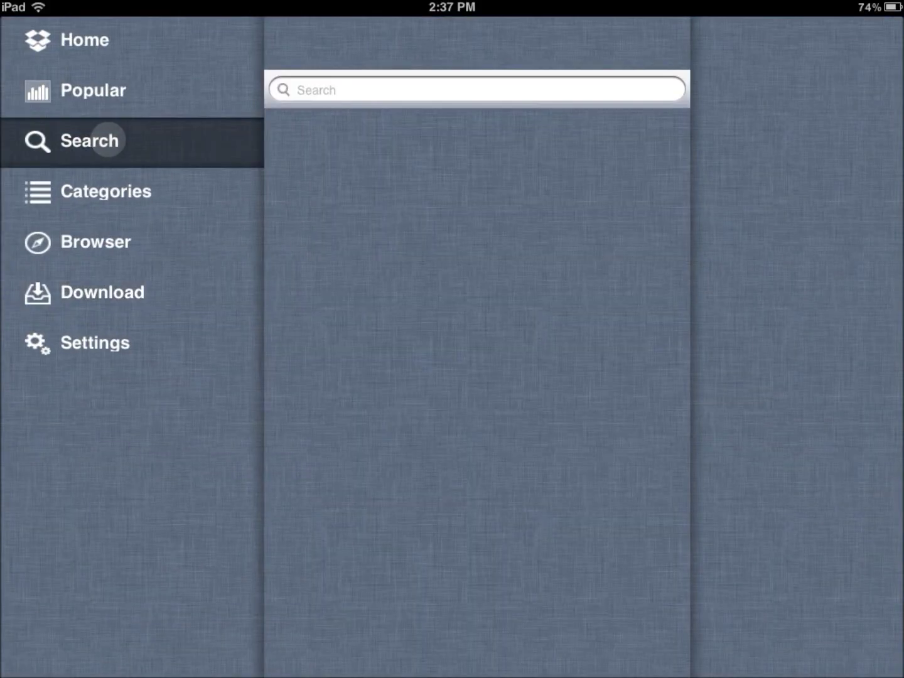
pyautogui.click(418, 88)
pyautogui.write('F')
pyautogui.click(616, 409)
pyautogui.write('inal')
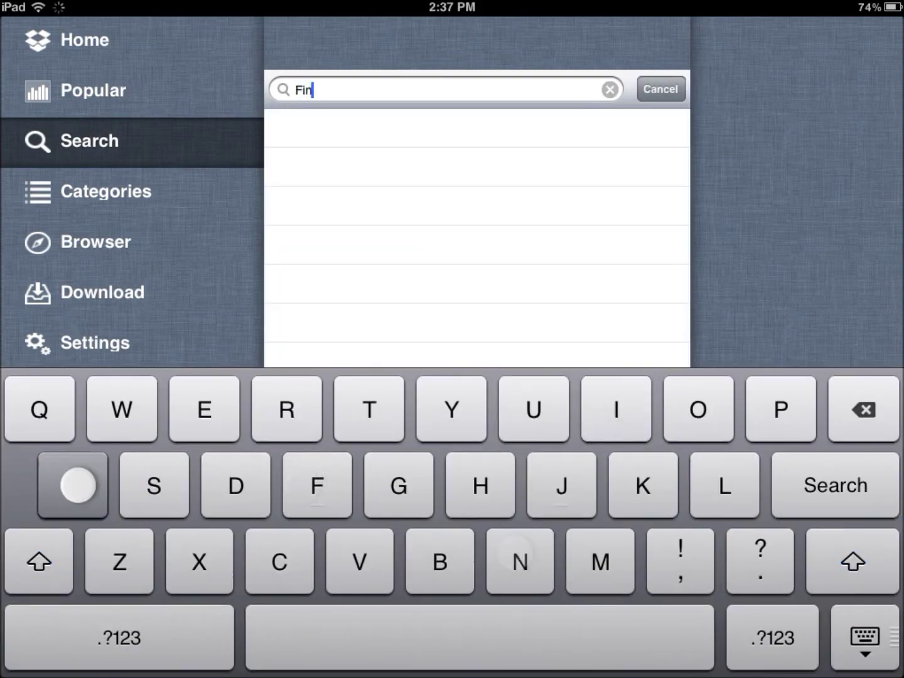
pyautogui.click(835, 485)
# Relaunch AppCake and bring up an empty search field.
pyautogui.press('super')
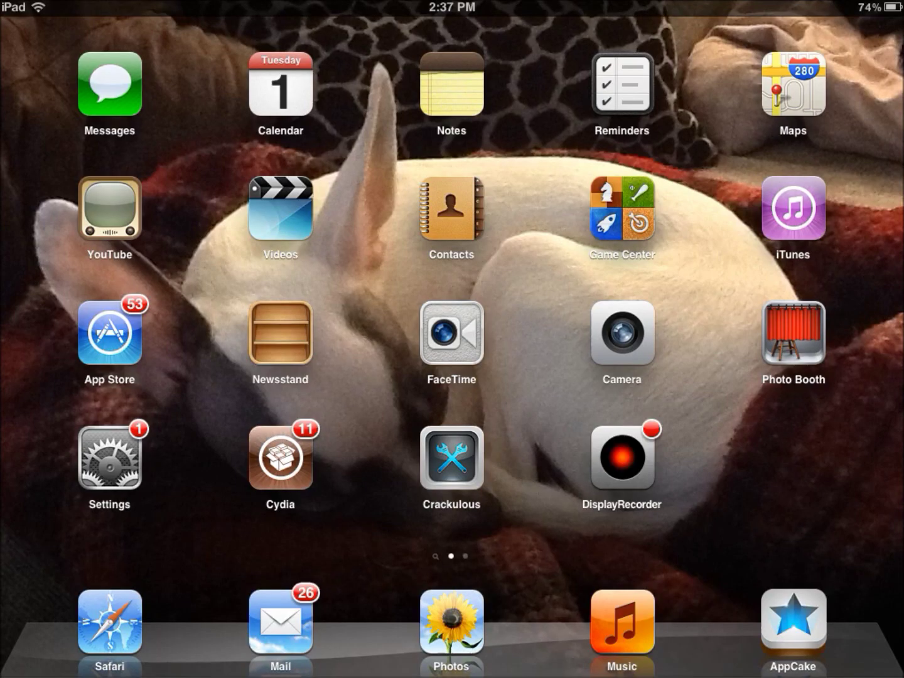
pyautogui.click(793, 621)
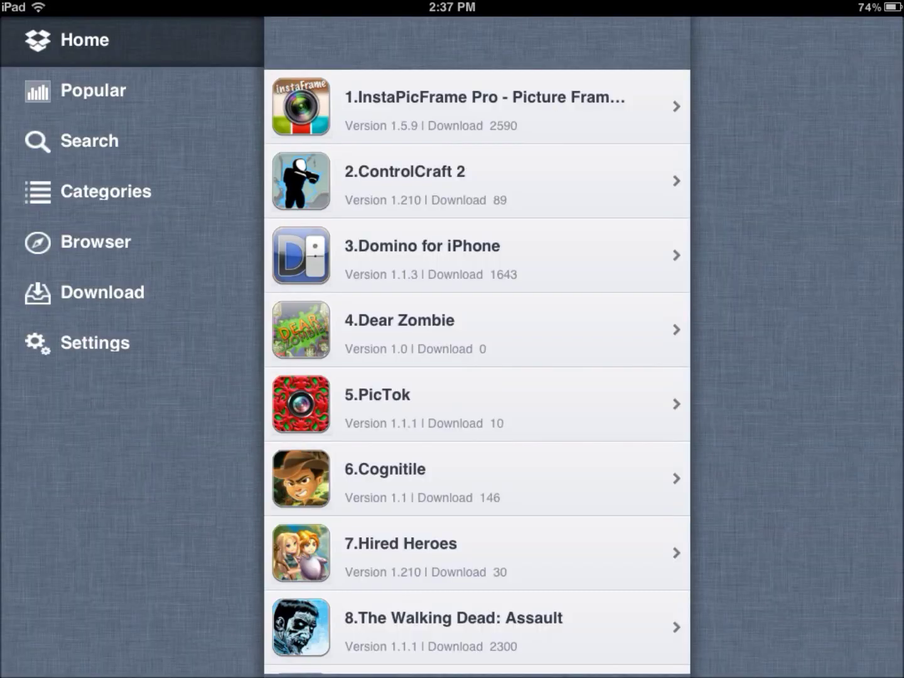
pyautogui.click(126, 135)
pyautogui.click(524, 97)
# Search AppCake for 'Final' and open the FINAL FANTASY IV details.
pyautogui.click(318, 486)
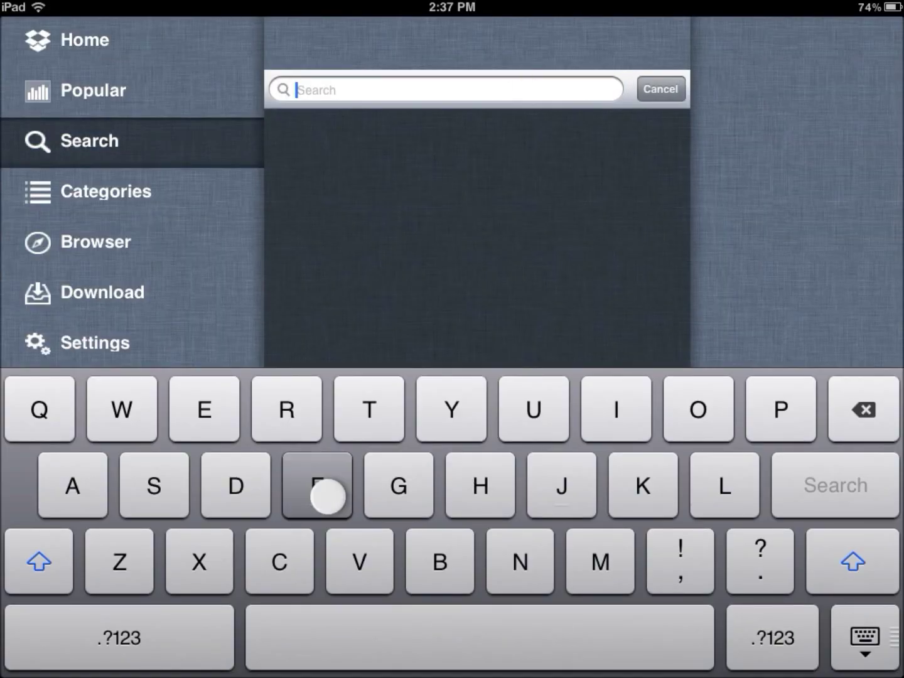
pyautogui.write('inal')
pyautogui.click(836, 485)
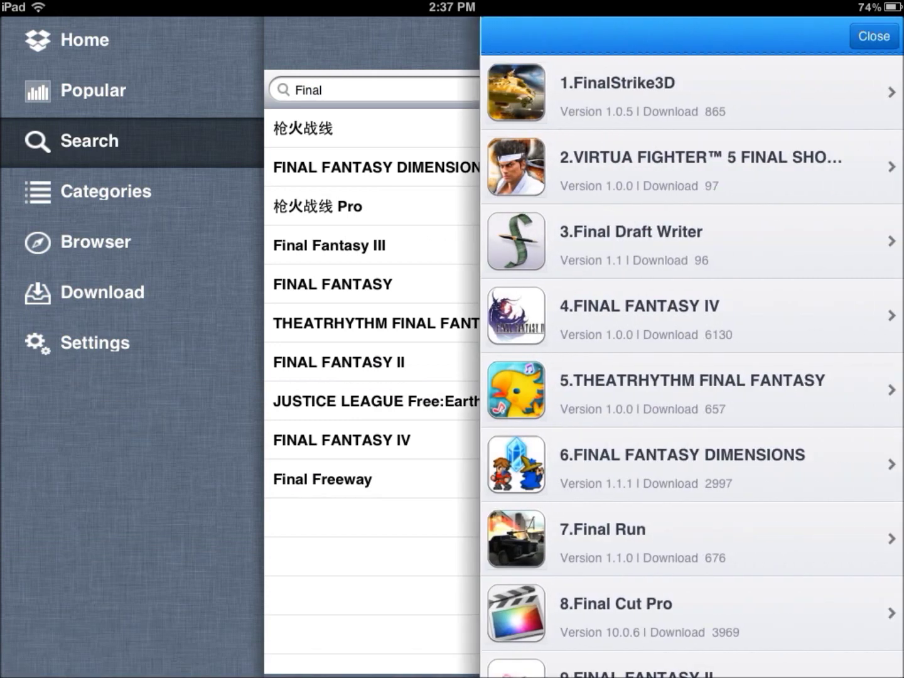
pyautogui.click(701, 318)
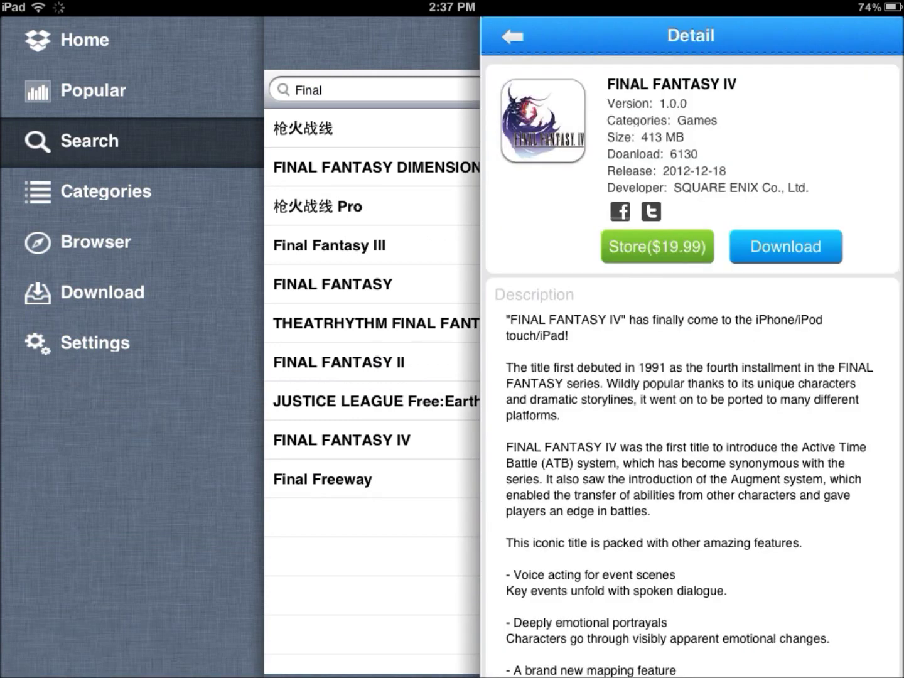
# Download FINAL FANTASY IV from SlingFile using the free Slow Download option.
pyautogui.click(786, 247)
pyautogui.click(762, 209)
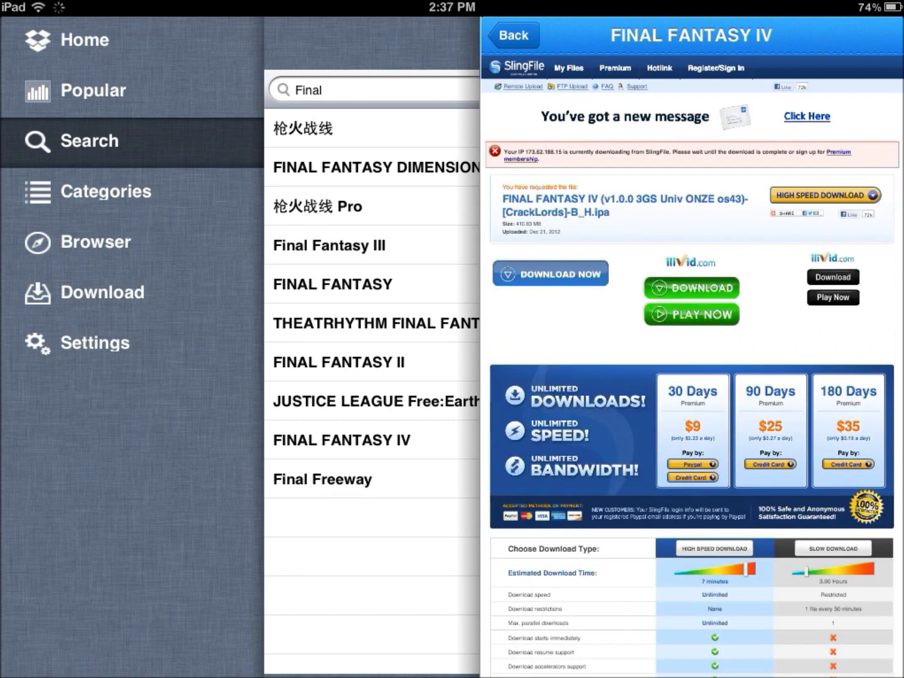
pyautogui.scroll(-2, 862, 367)
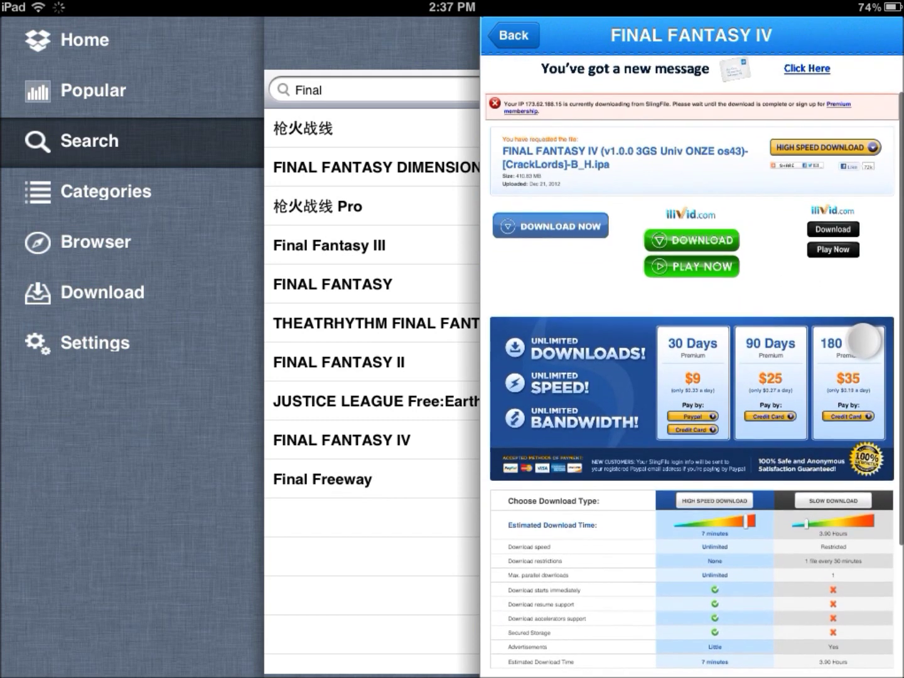
pyautogui.scroll(-4, 863, 342)
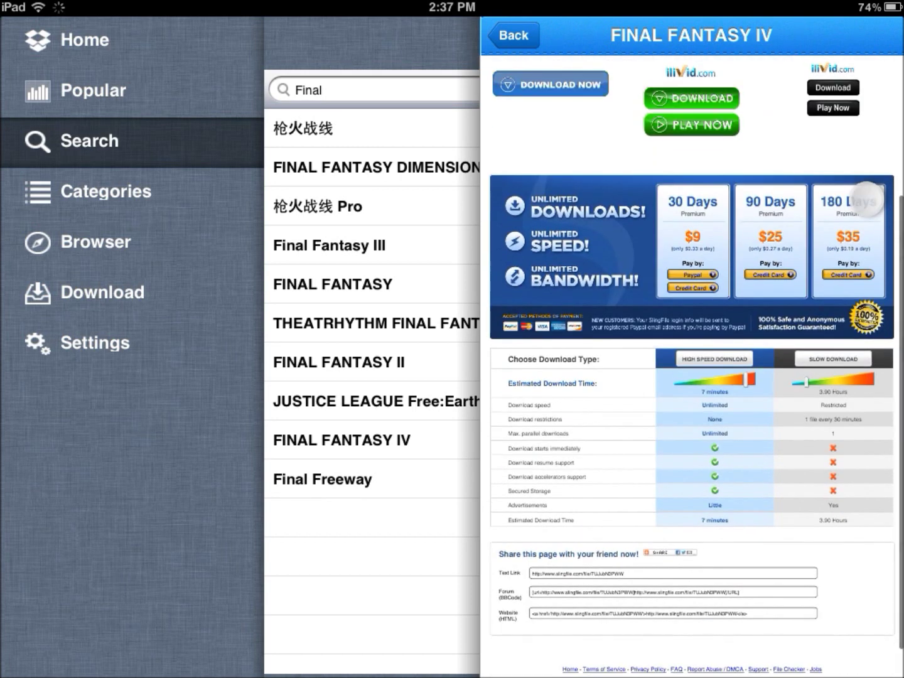
pyautogui.click(833, 359)
pyautogui.scroll(-4, 833, 359)
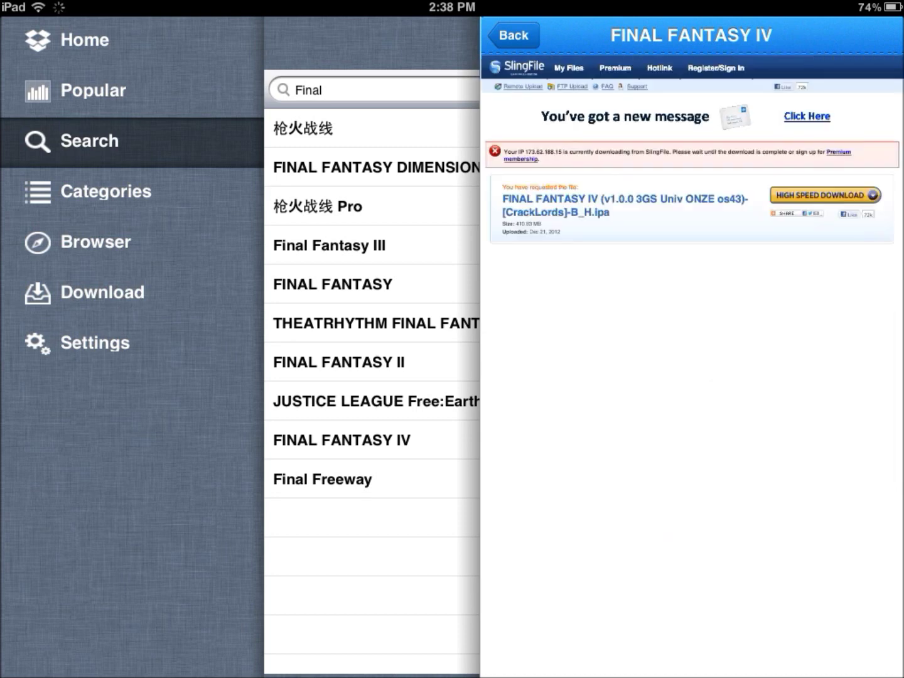
# Download FINAL FANTASY IV.ipa and view it in the Downloaded list.
pyautogui.click(686, 587)
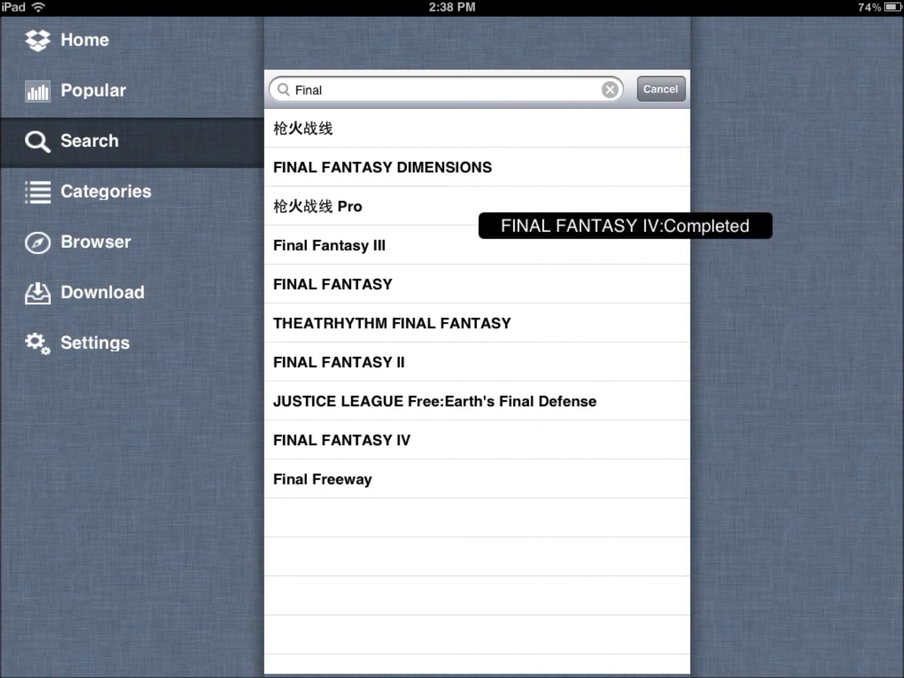
pyautogui.click(141, 286)
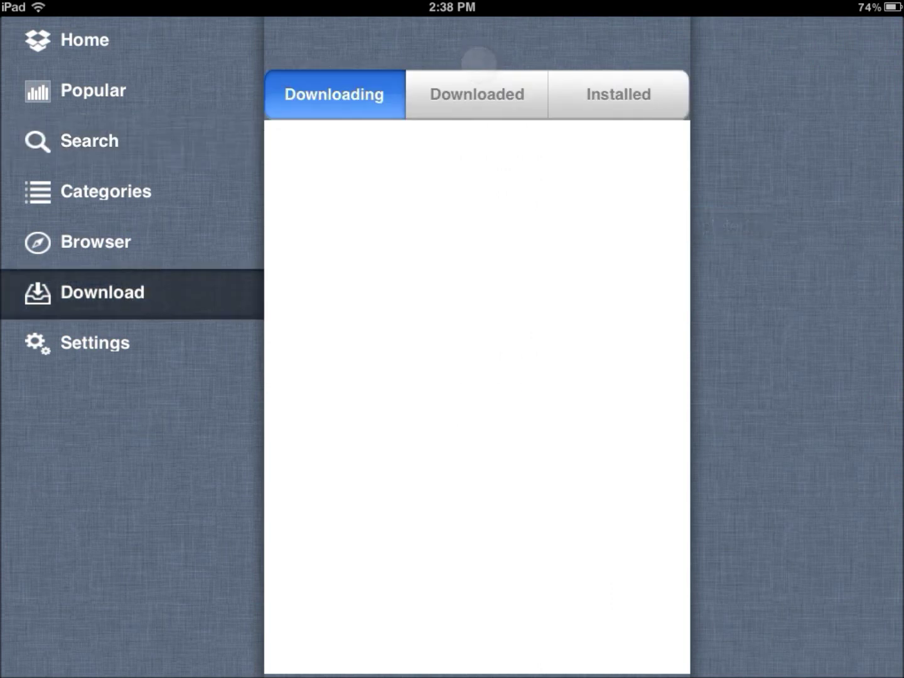
pyautogui.click(477, 95)
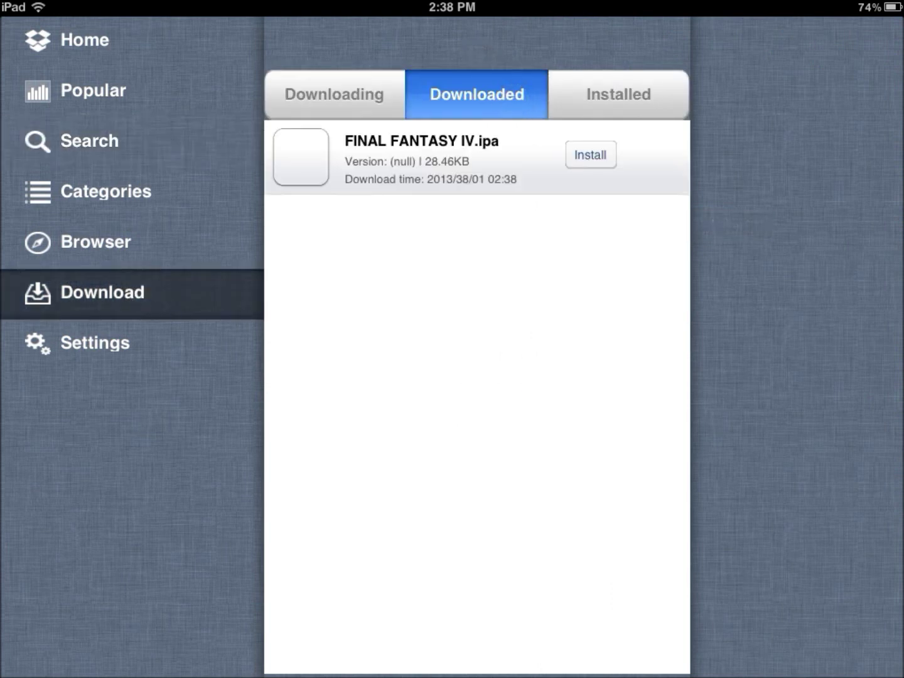